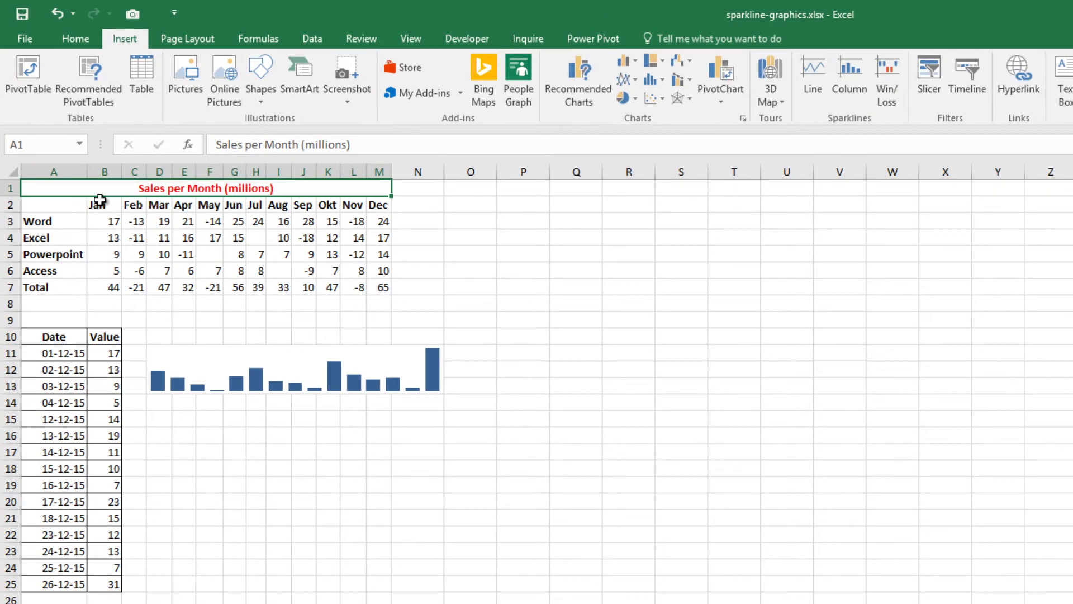
- Create a line sparkline in N3 from the Word row's figures in B3:M3
drag(108, 218, 401, 224)
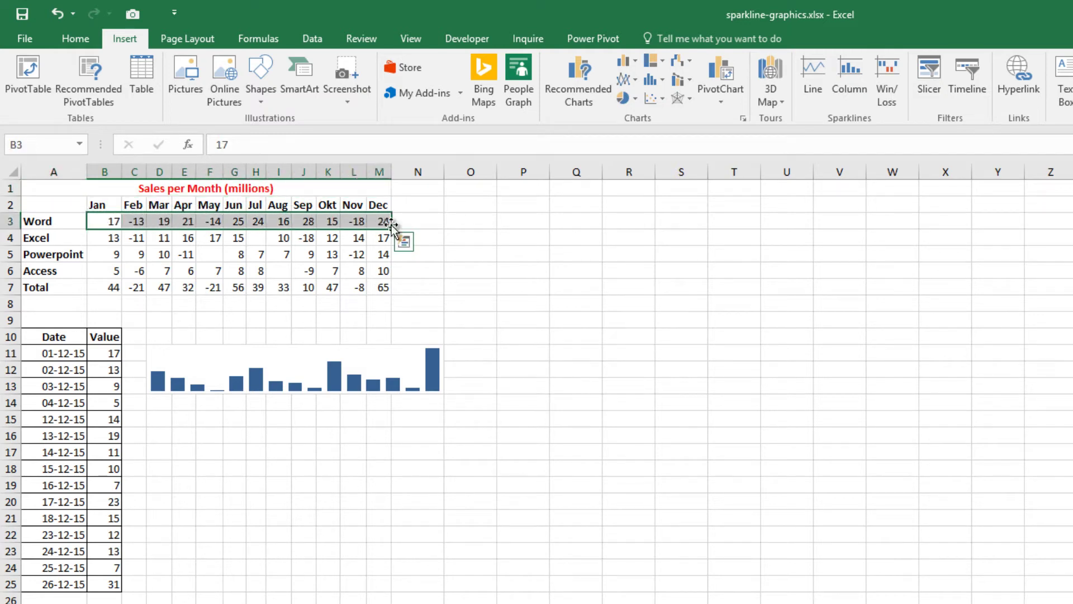
click(815, 93)
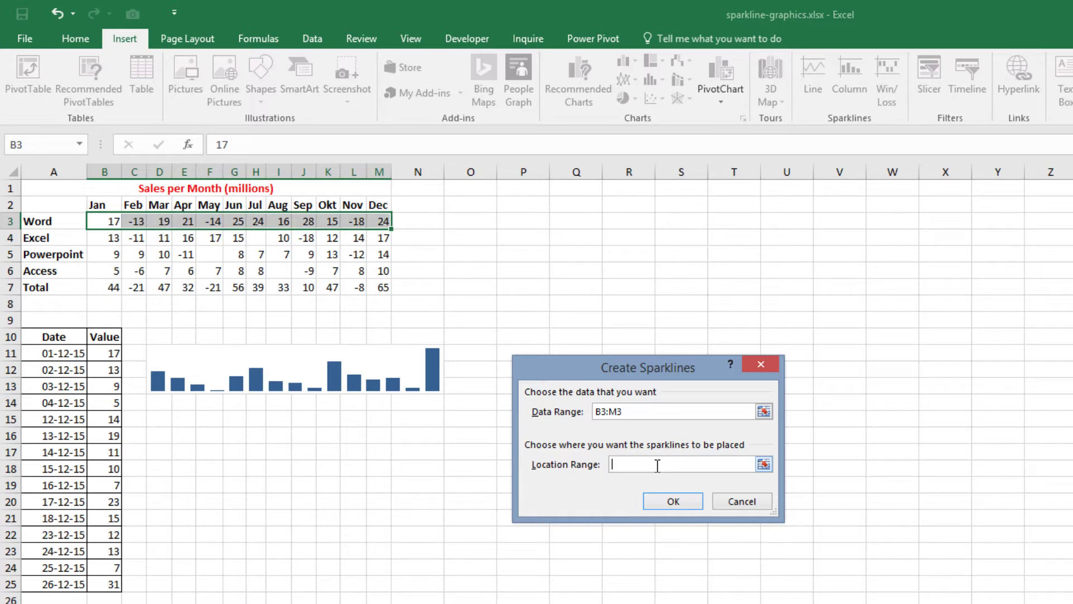
click(764, 464)
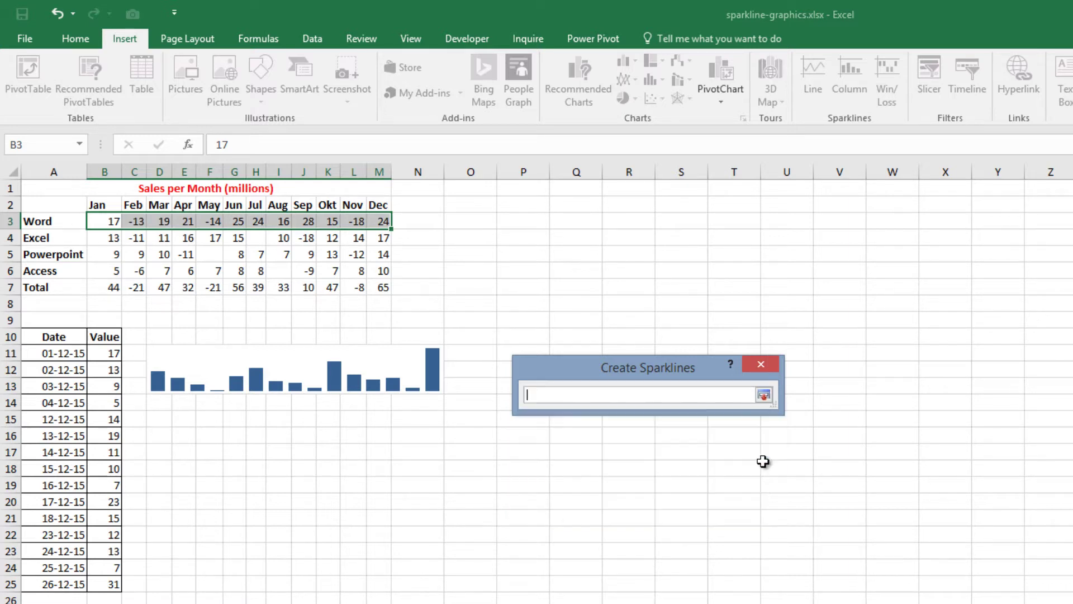
click(414, 220)
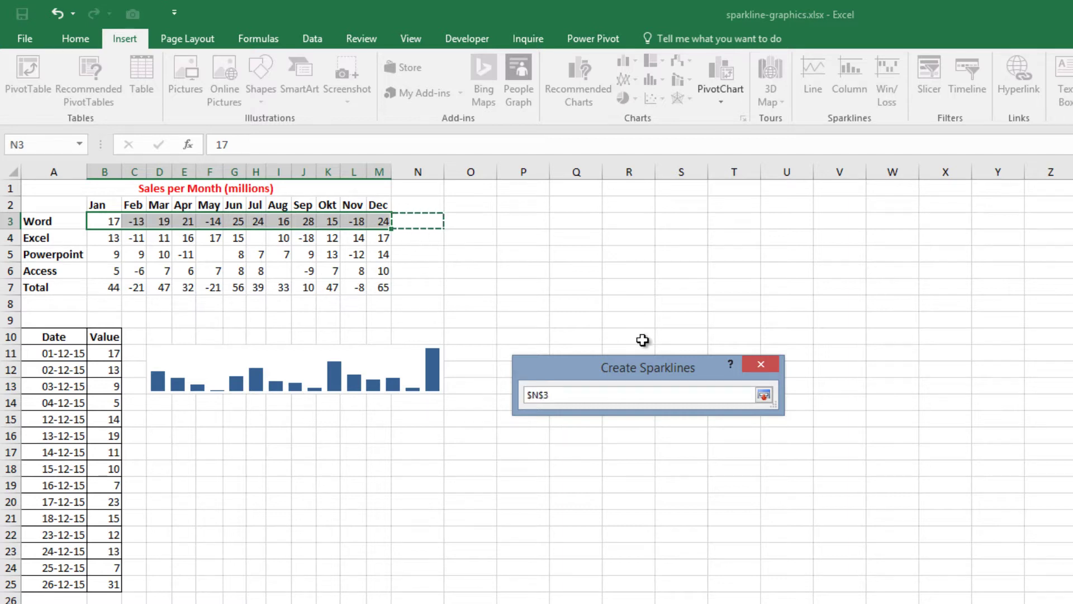
click(763, 394)
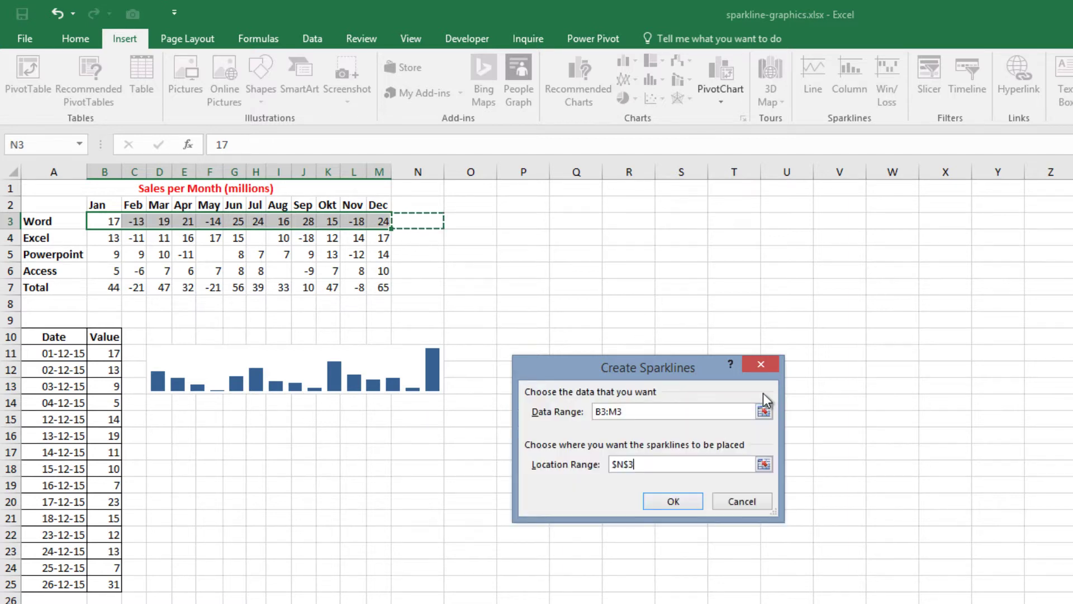
click(685, 504)
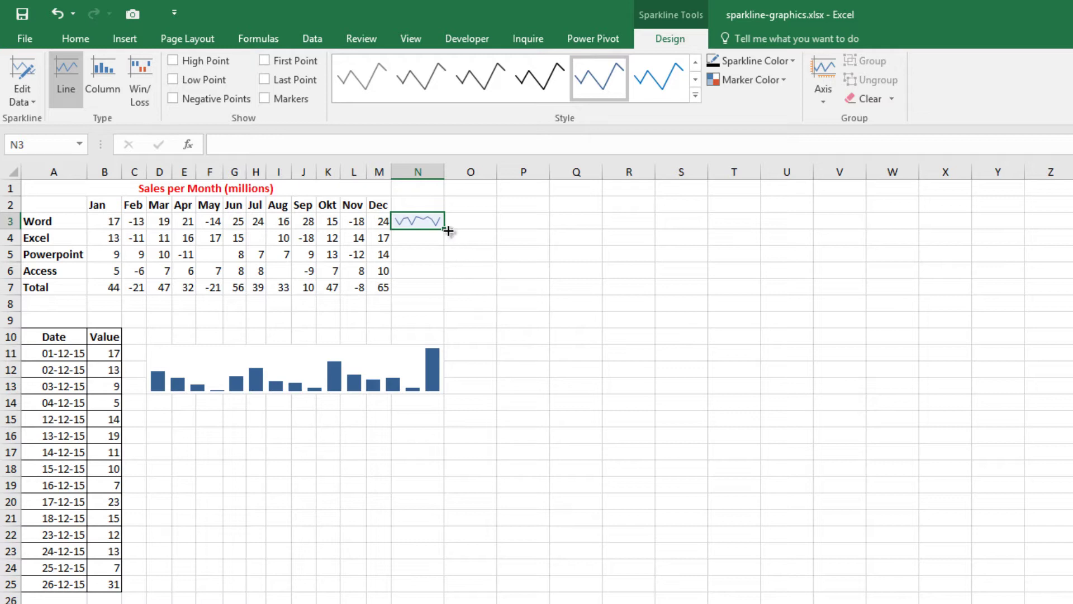
- Fill the sparkline down to N7 and apply a yellow sparkline style to N3:N7
drag(448, 230, 453, 292)
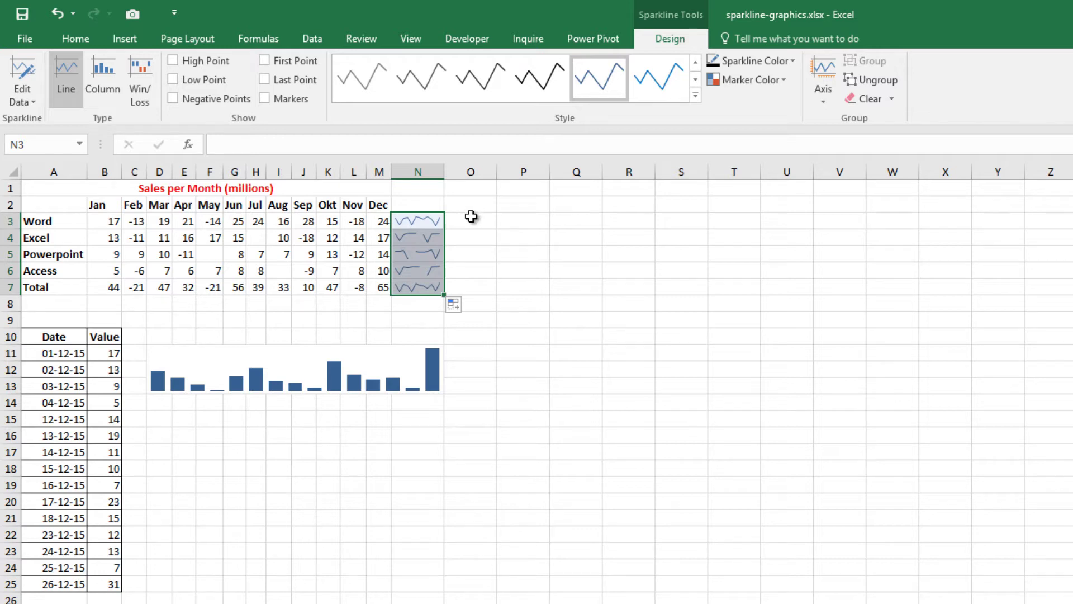
click(472, 205)
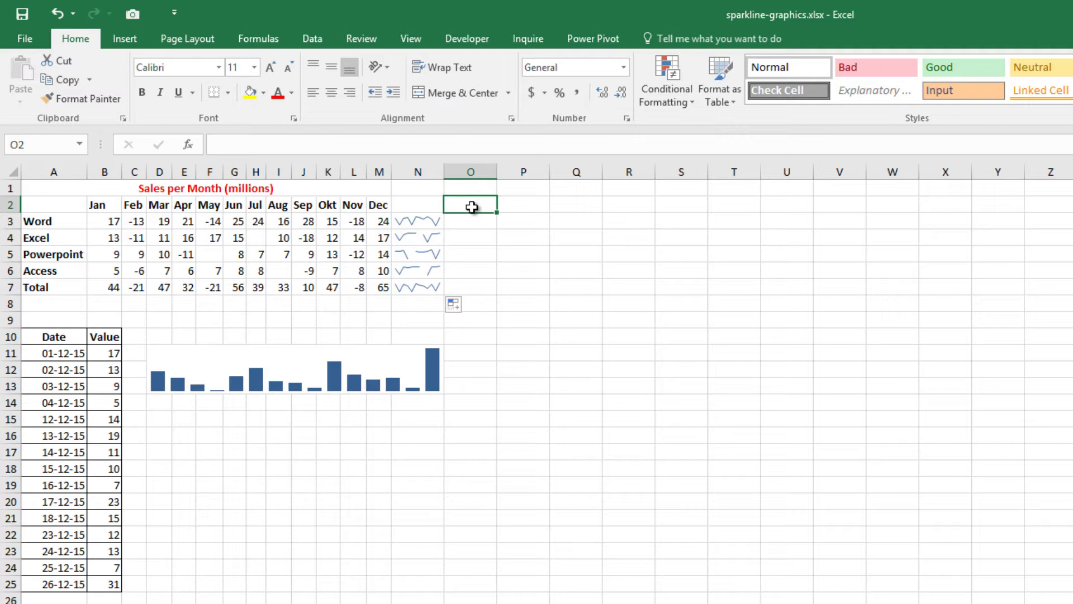
click(417, 221)
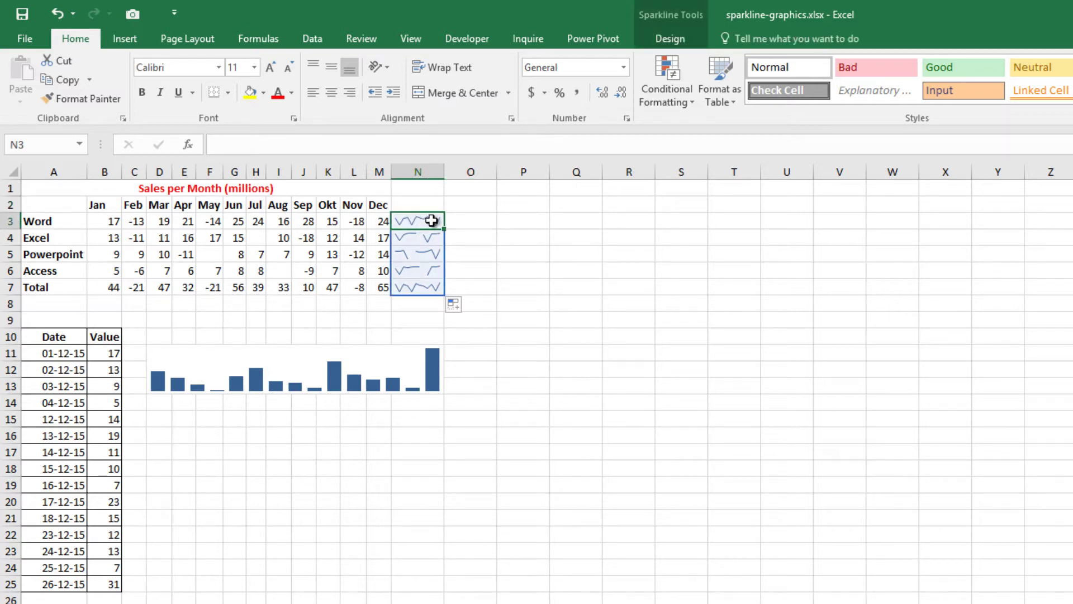
click(671, 39)
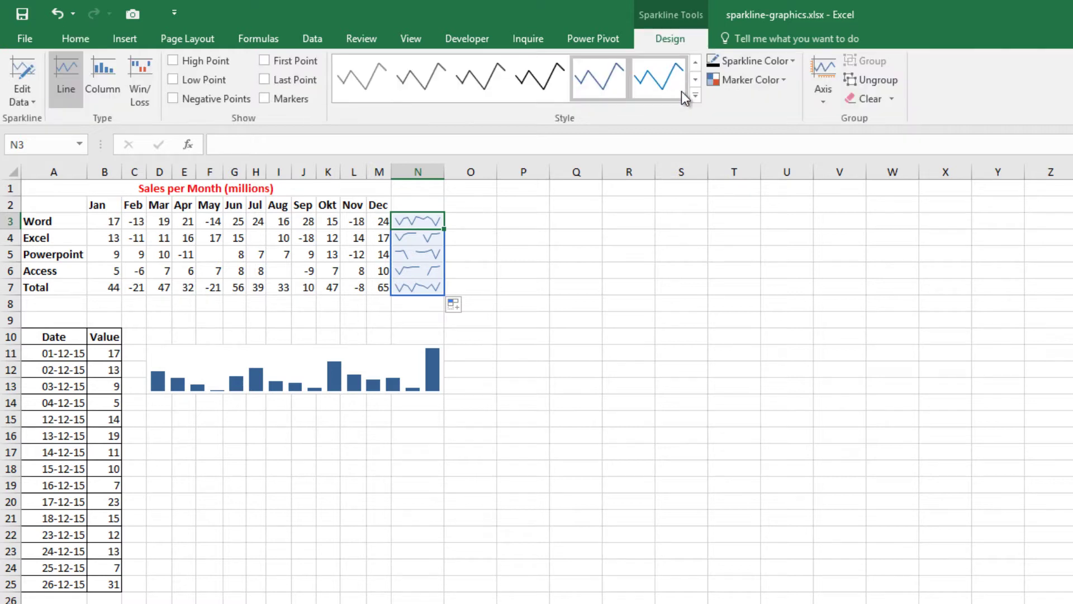
click(695, 95)
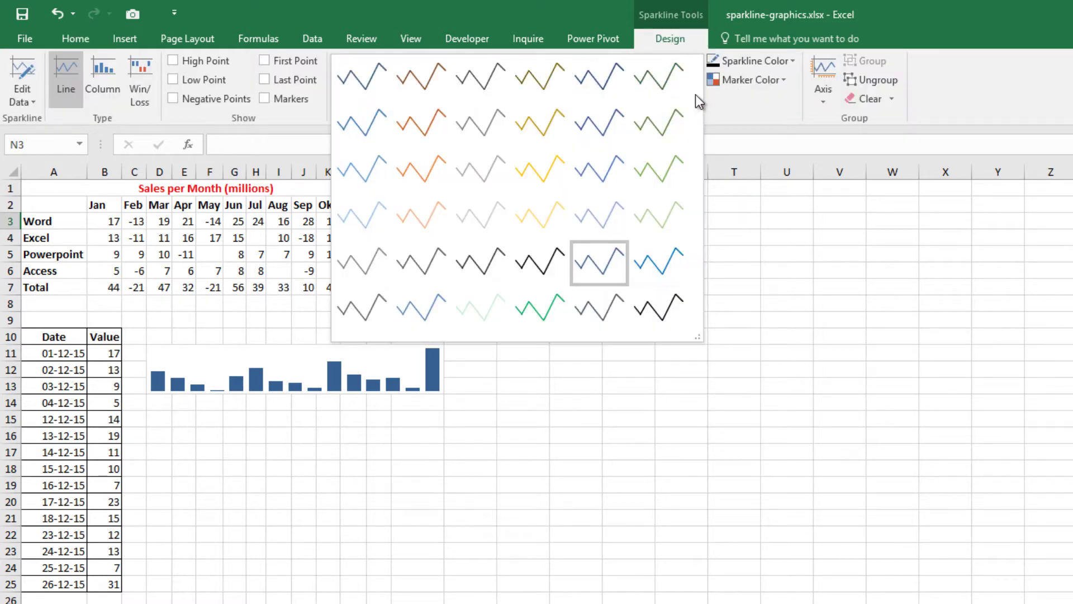
click(553, 167)
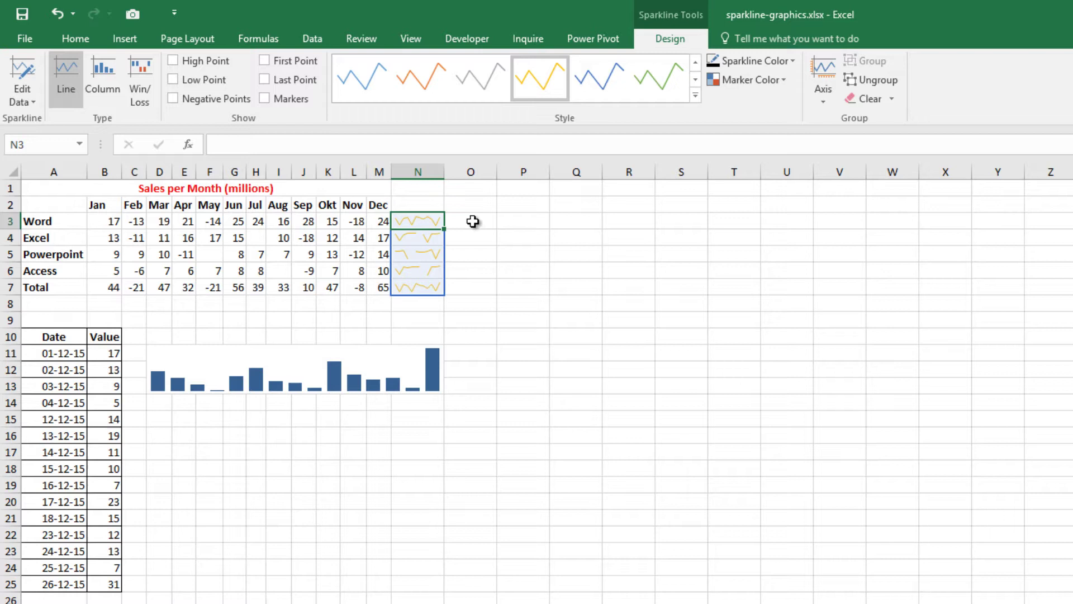
click(470, 220)
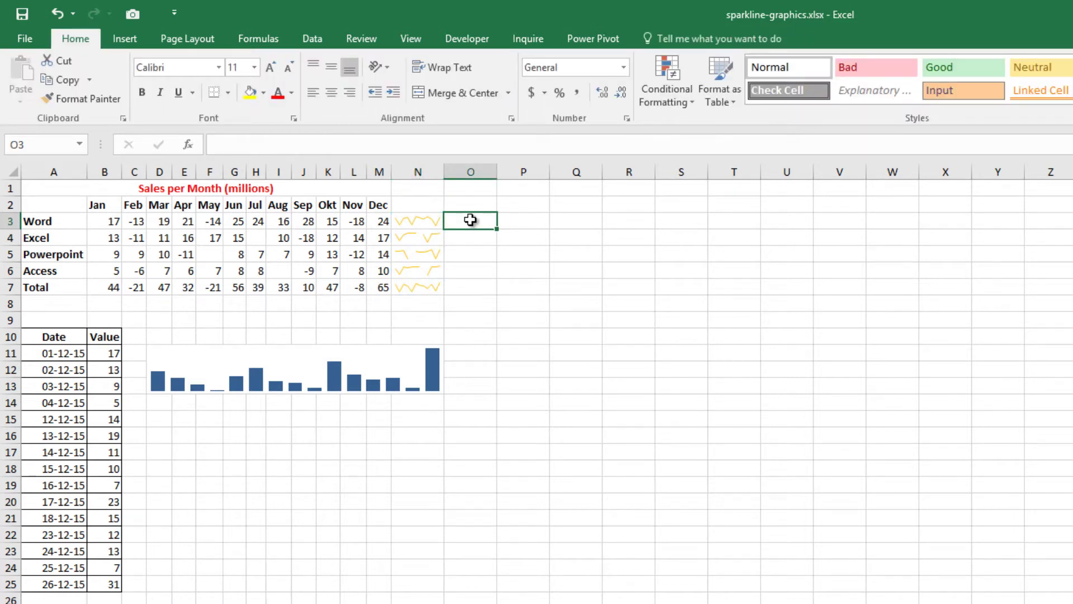
- Clear only the Powerpoint row's sparkline in N5 with Clear Selected Sparklines
click(413, 255)
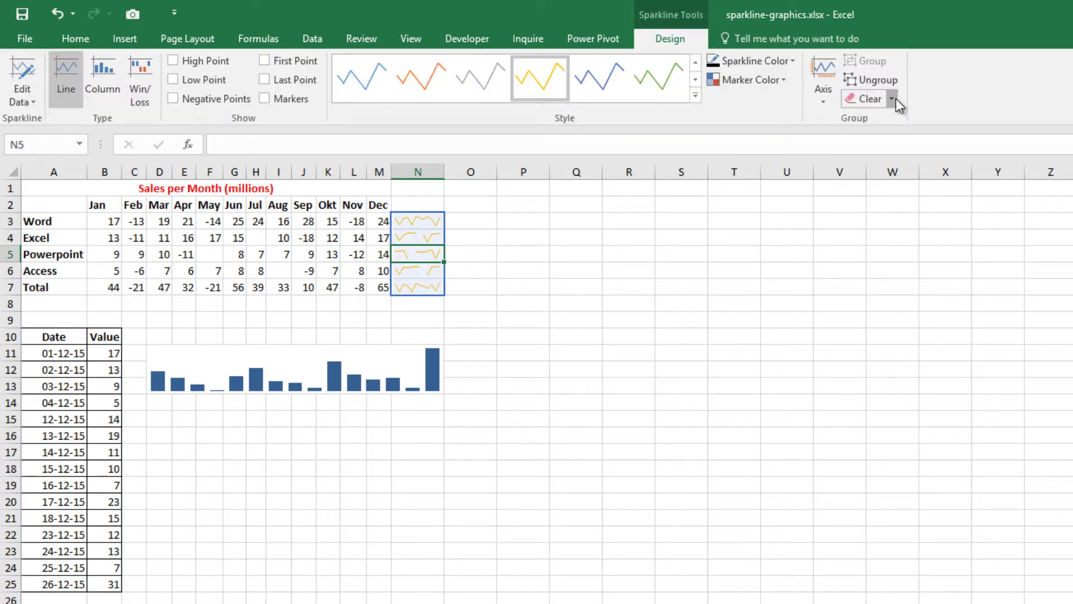
click(892, 98)
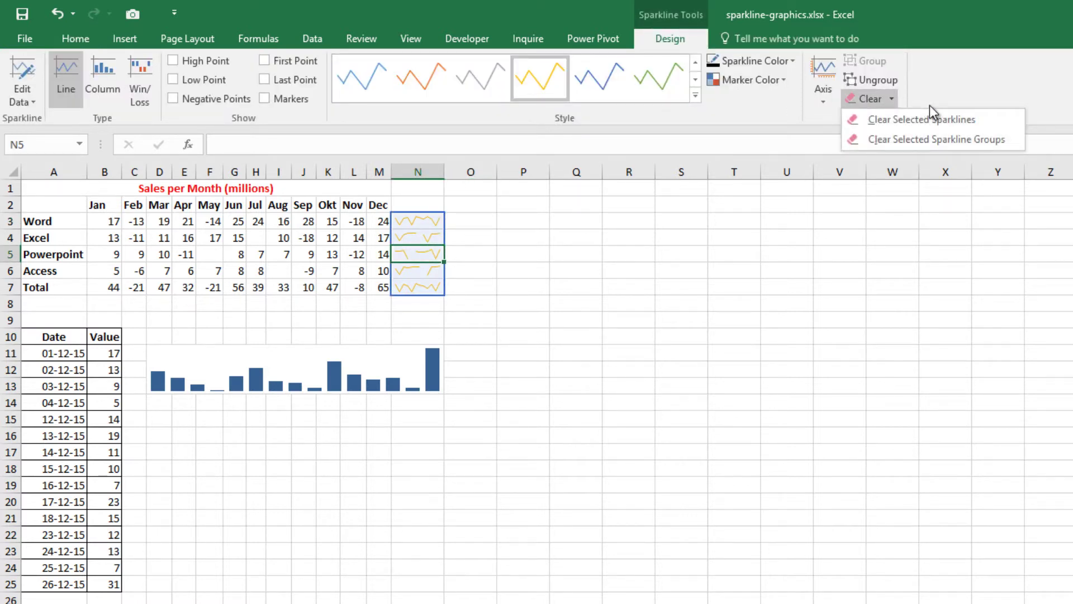
click(995, 120)
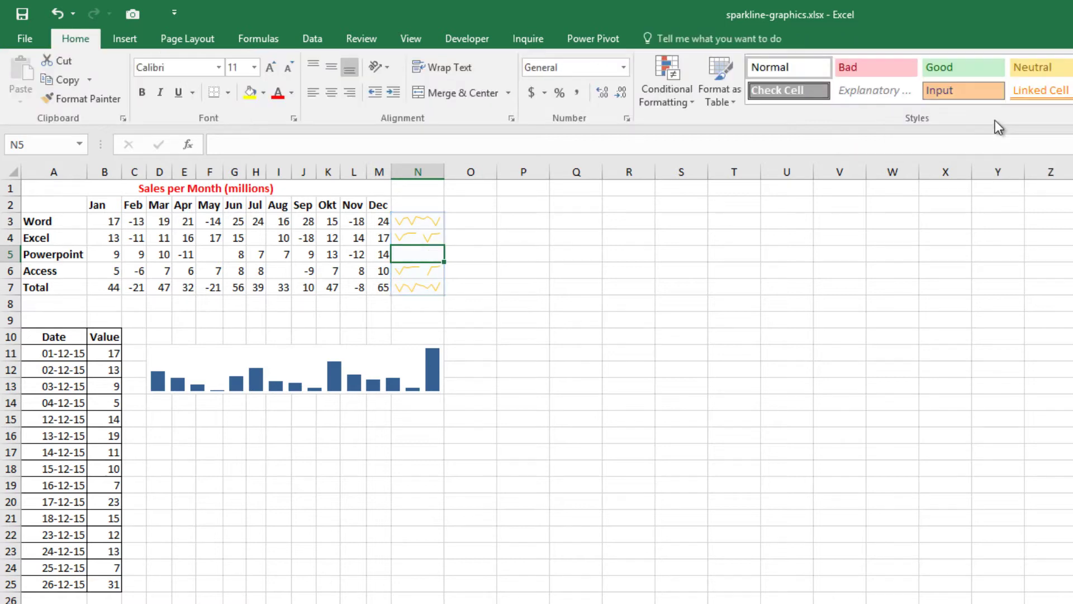
click(414, 189)
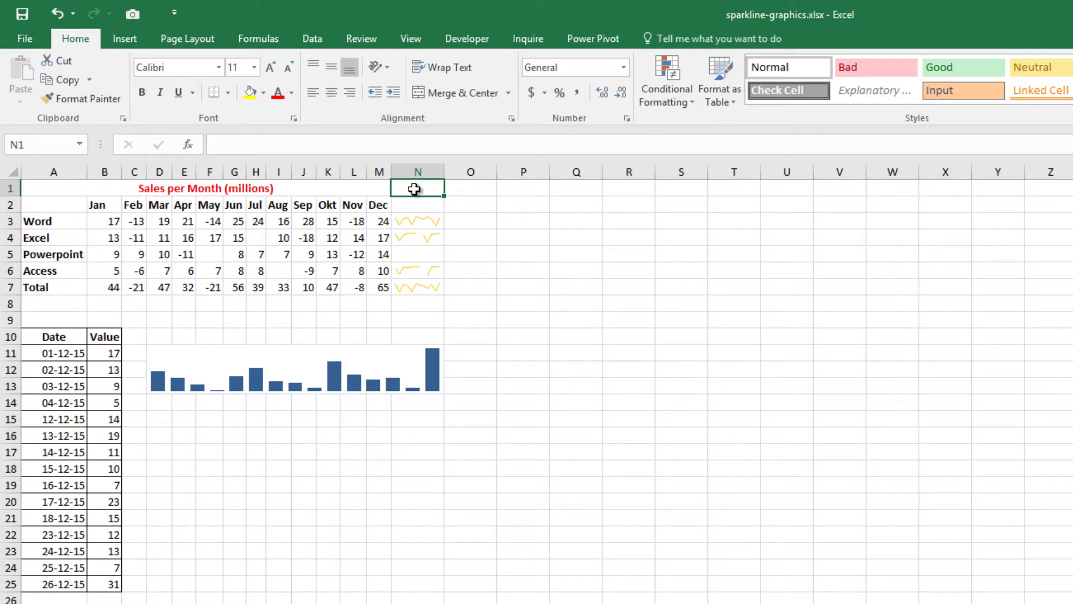
- Widen column N so the yellow sparklines stretch out further
click(414, 220)
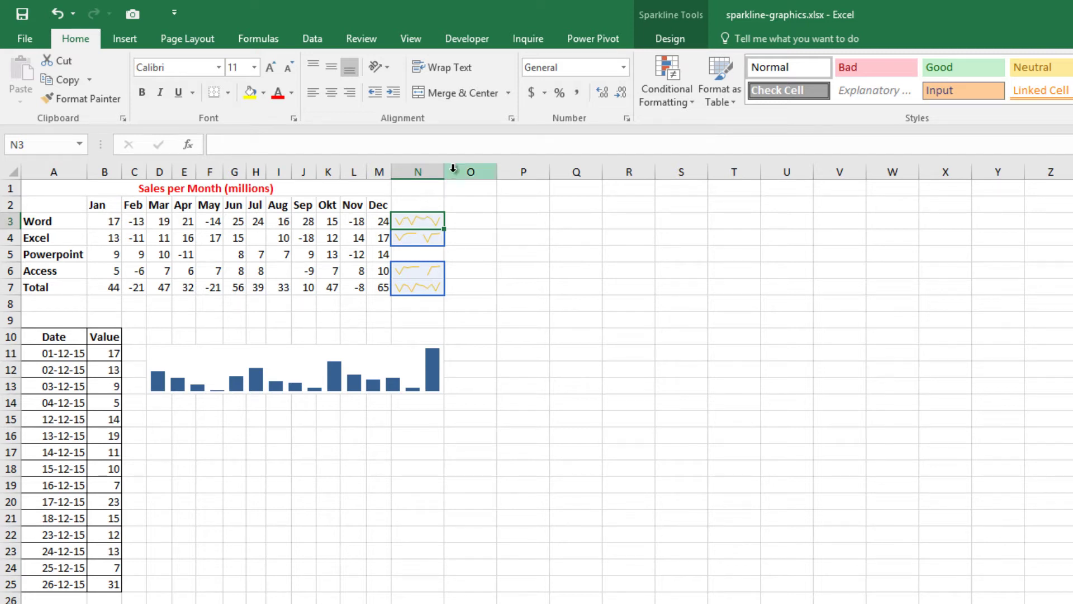
drag(444, 171, 471, 172)
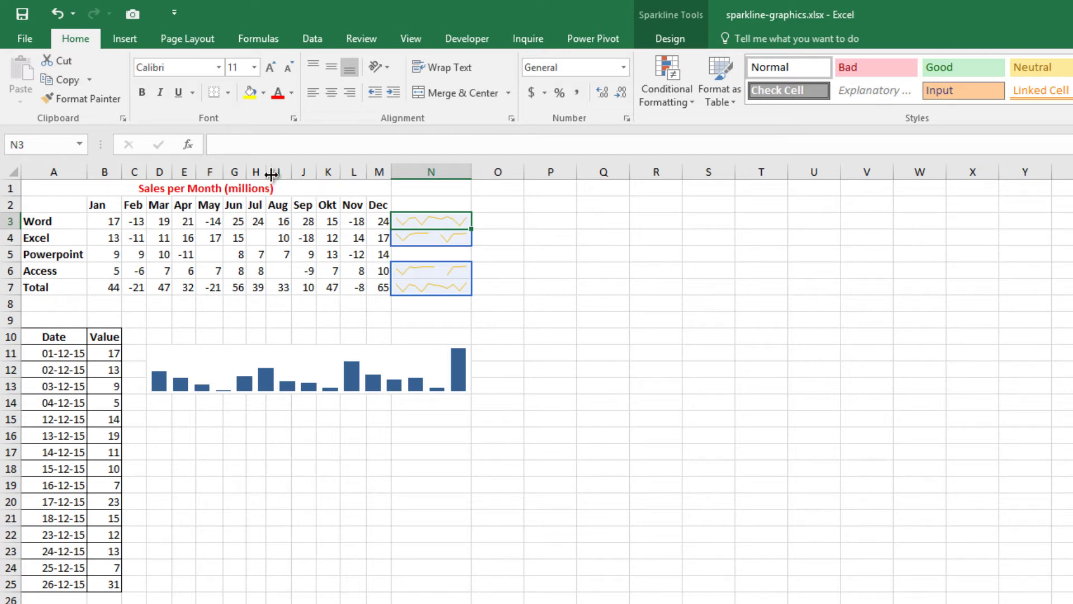
drag(211, 172, 329, 168)
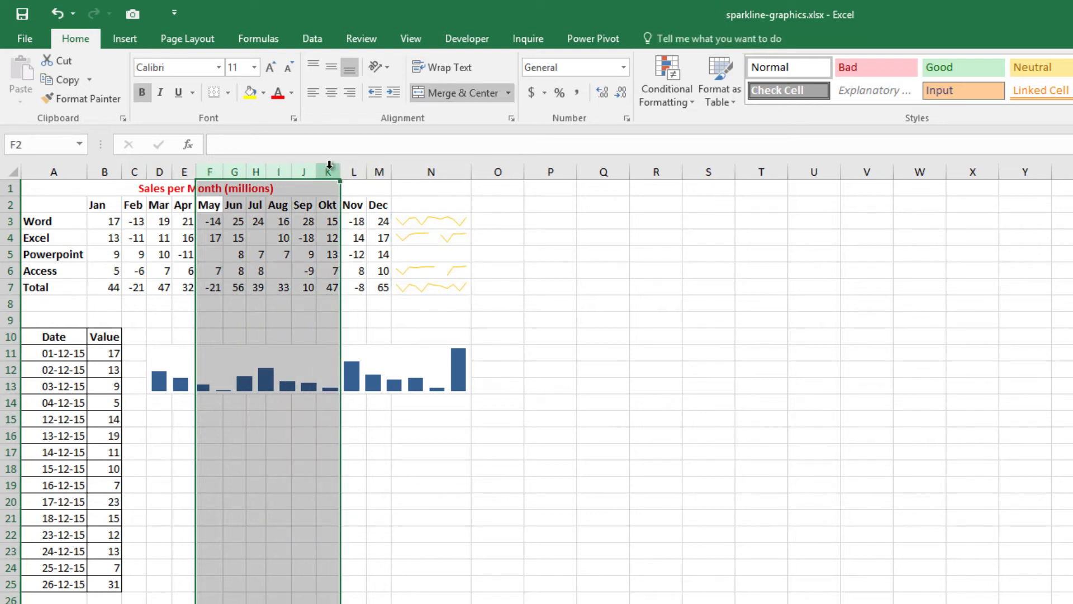
right_click(330, 167)
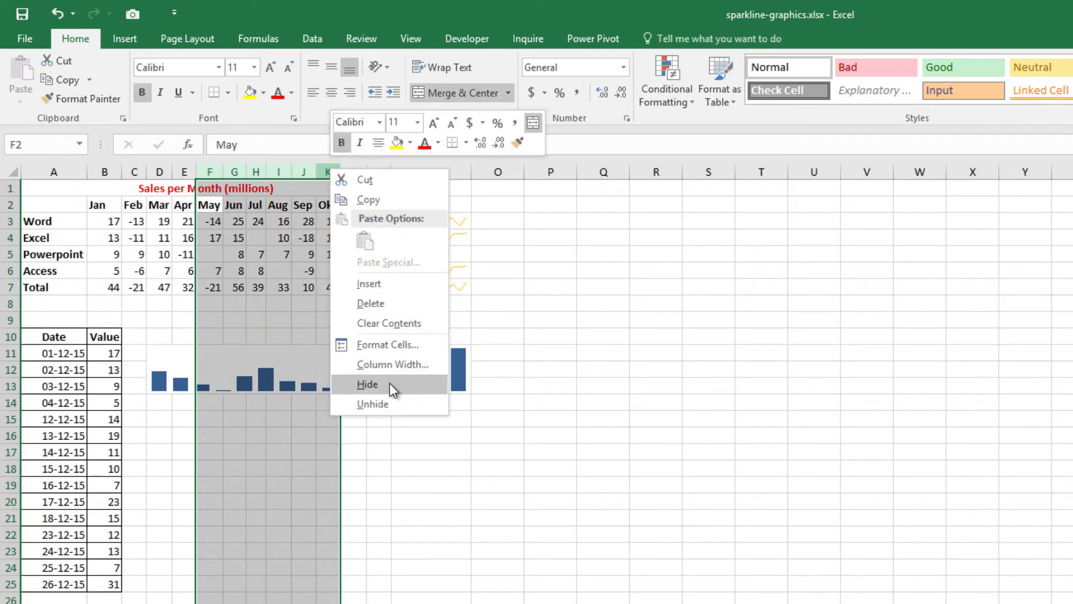
click(369, 384)
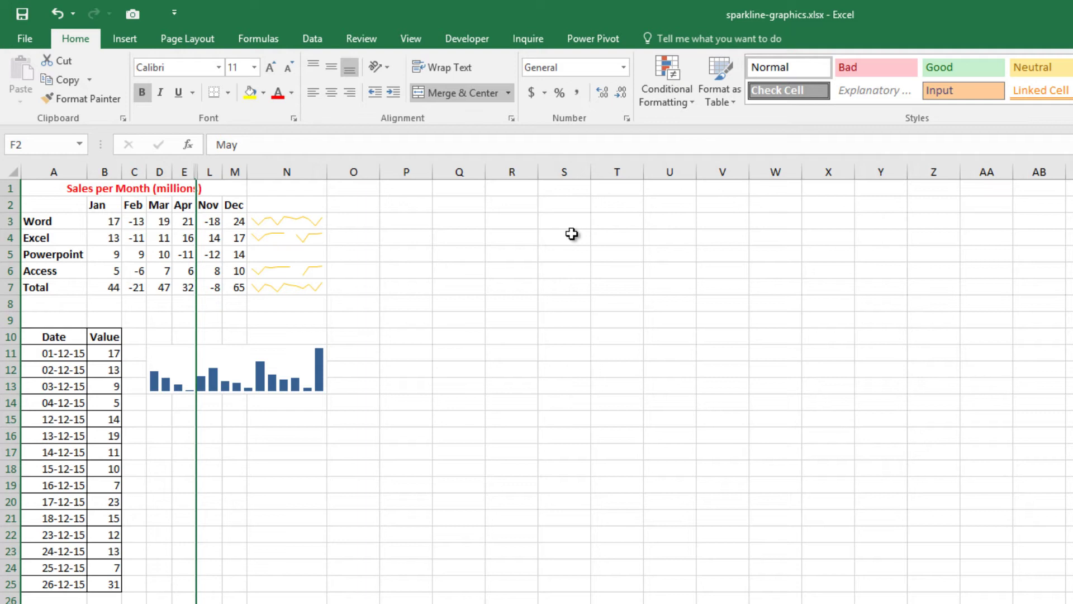
click(58, 13)
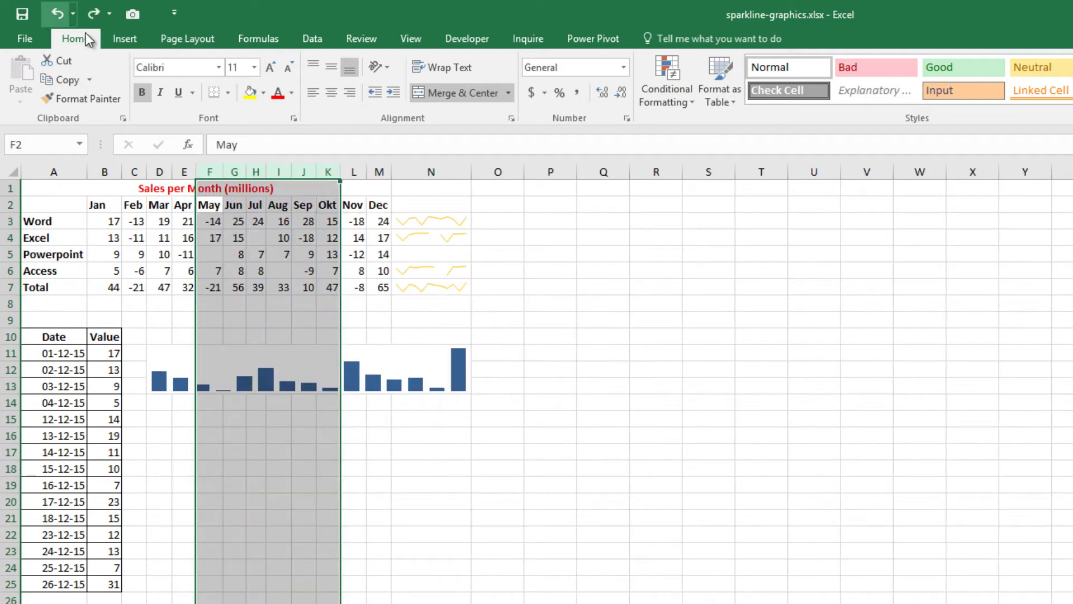
click(494, 237)
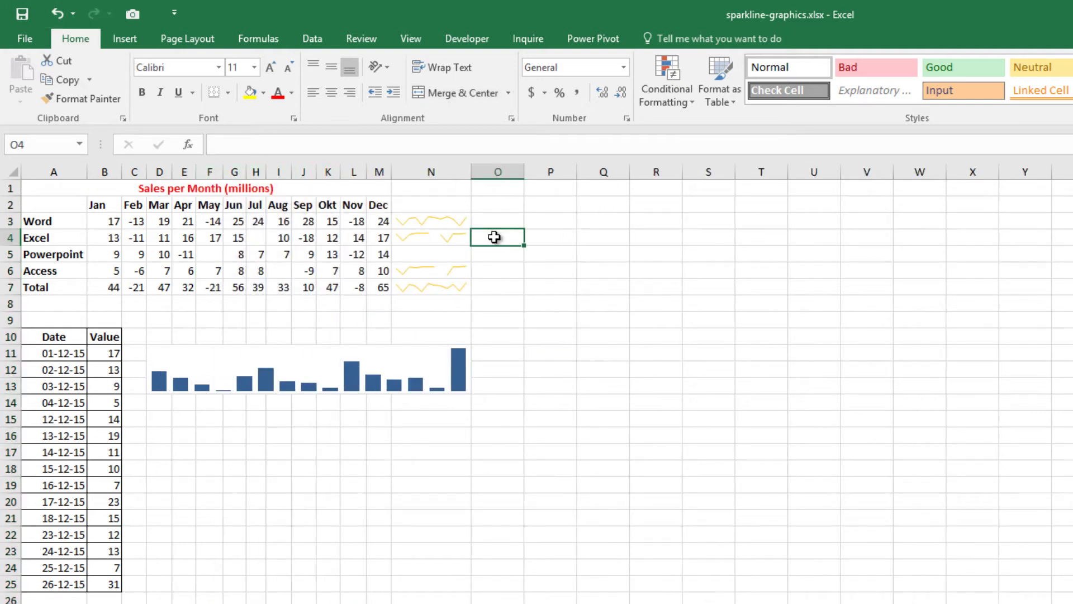
- Set the column N sparklines' Hidden & Empty Cells option to show empty cells as Zero
click(438, 237)
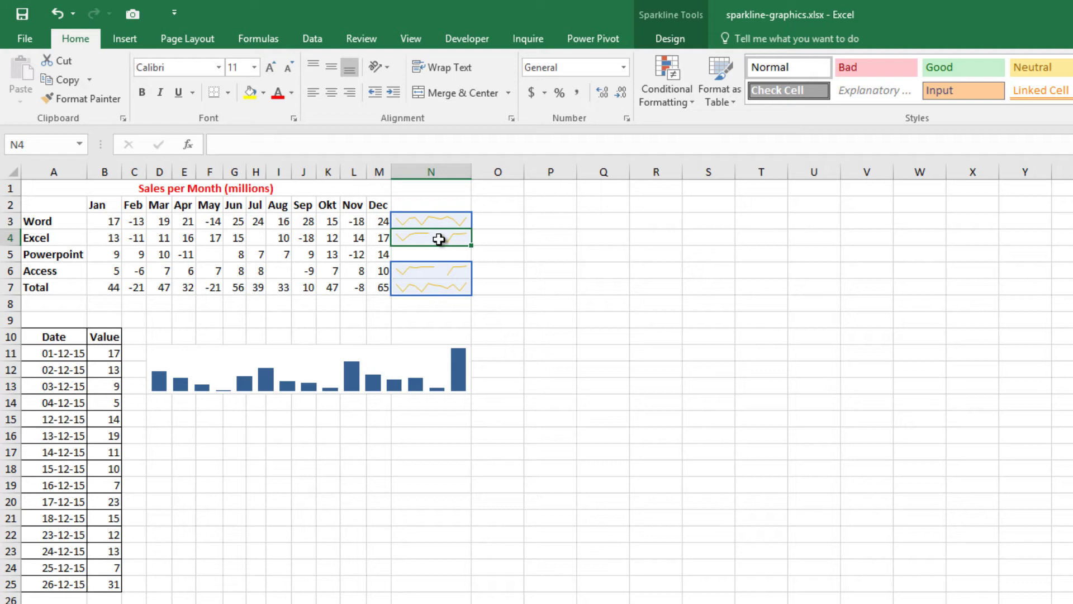
click(667, 45)
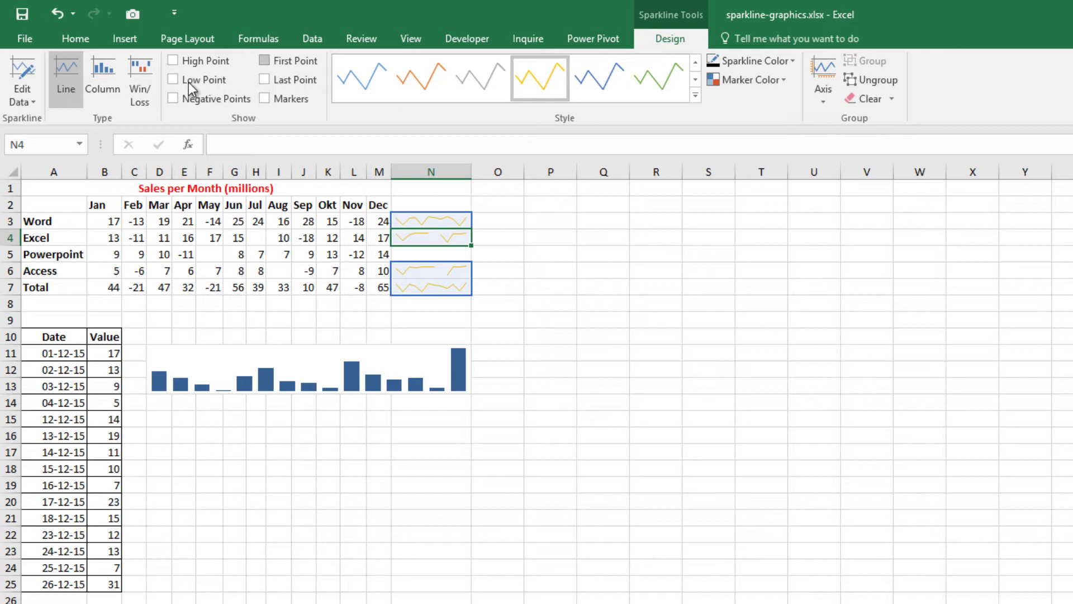
click(36, 103)
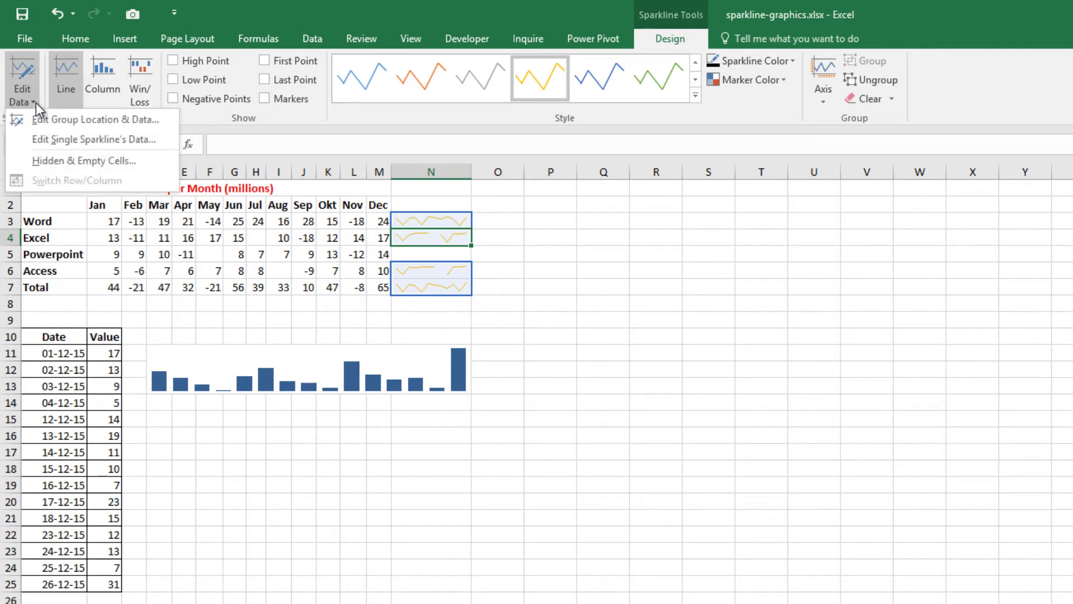
click(149, 161)
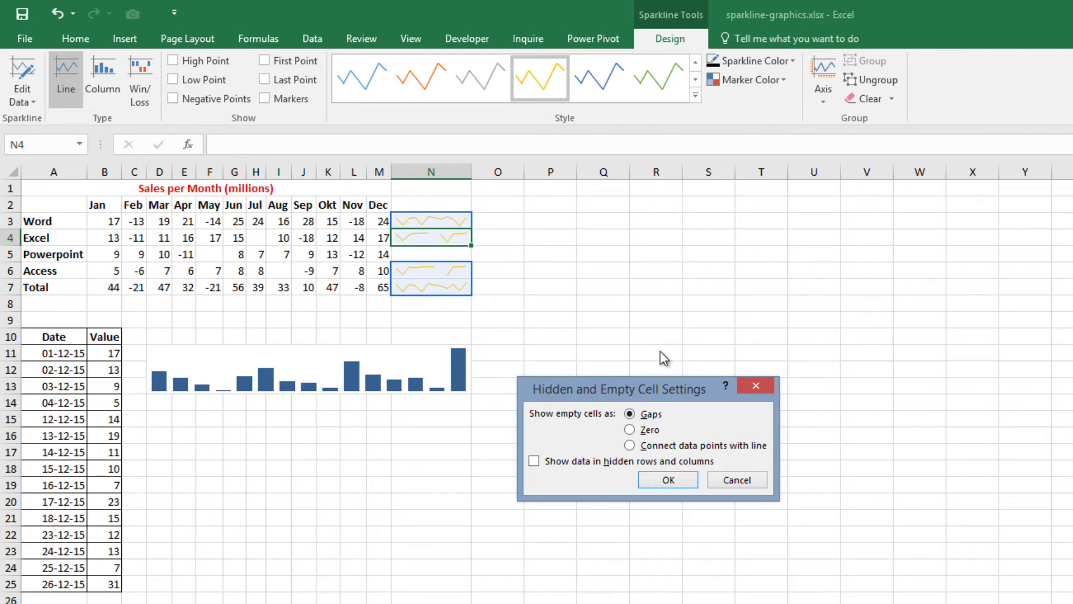
click(629, 430)
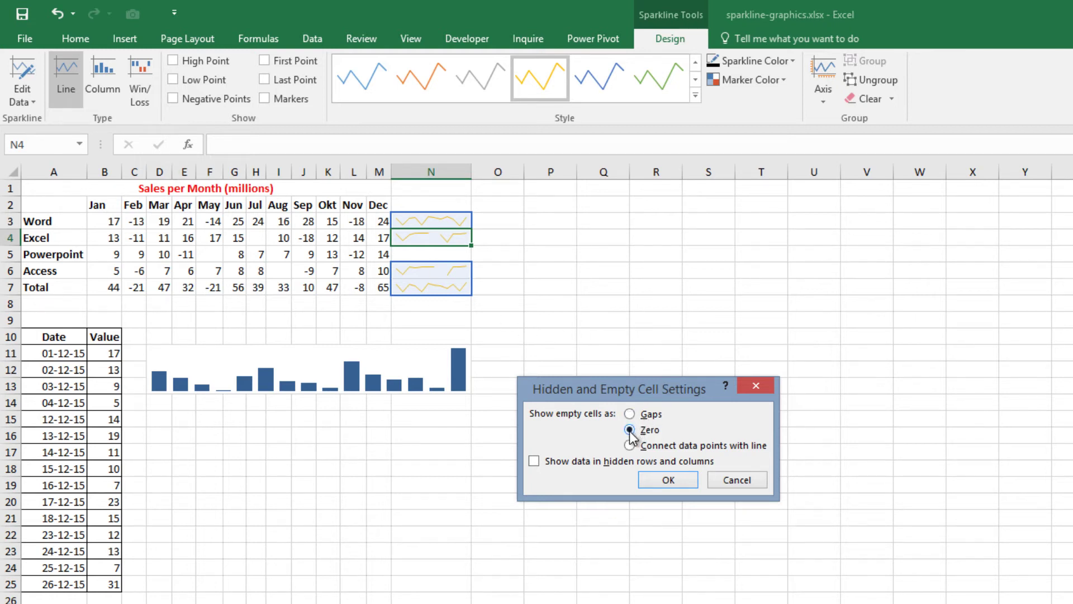
click(658, 481)
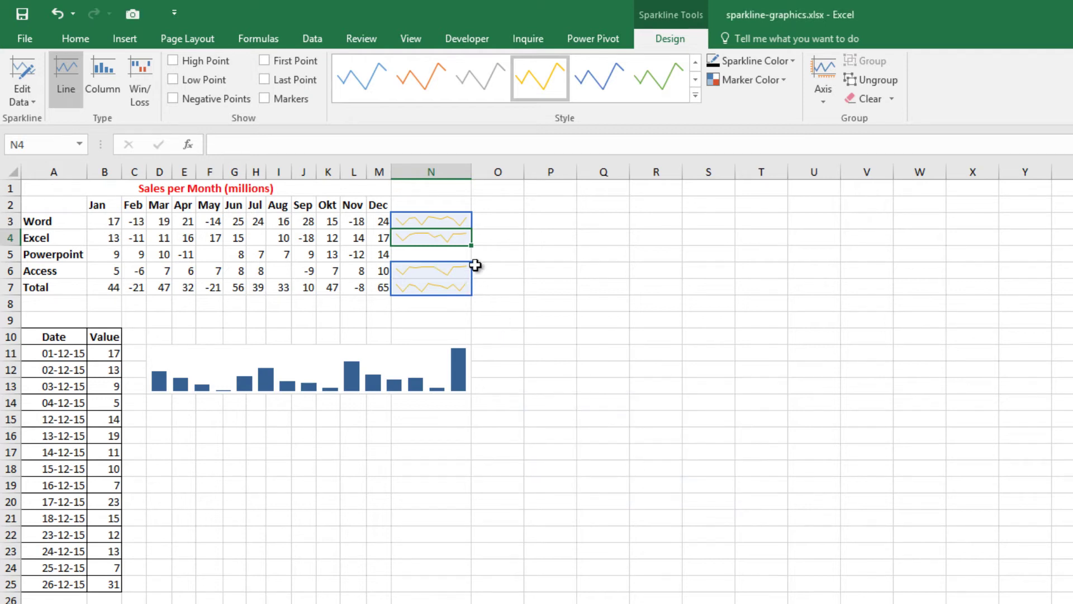
click(489, 239)
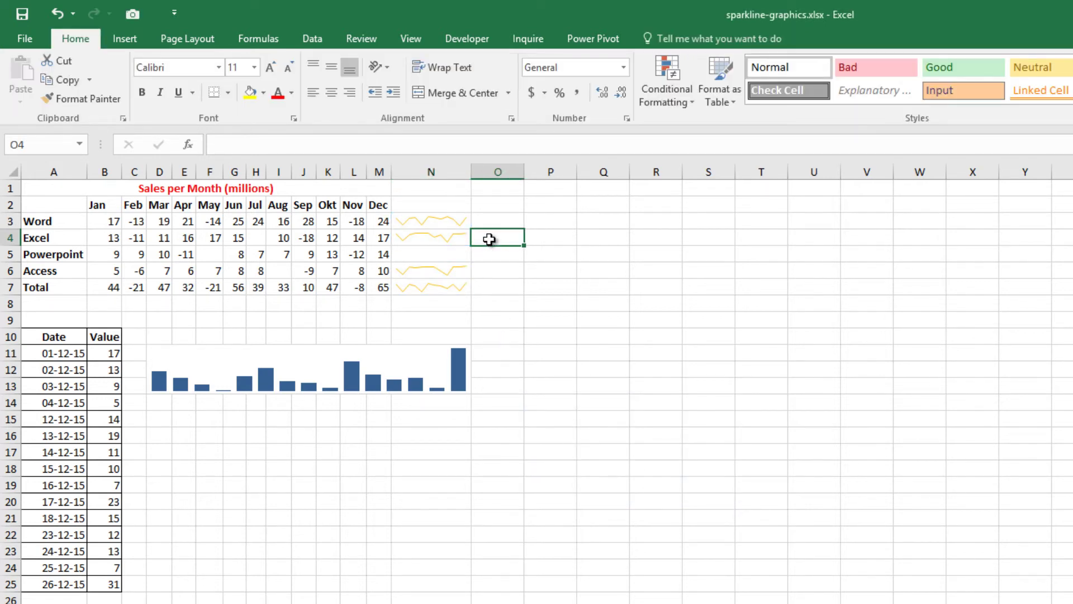
- Select the column N sparkline group and look over the Marker Color choices
click(413, 221)
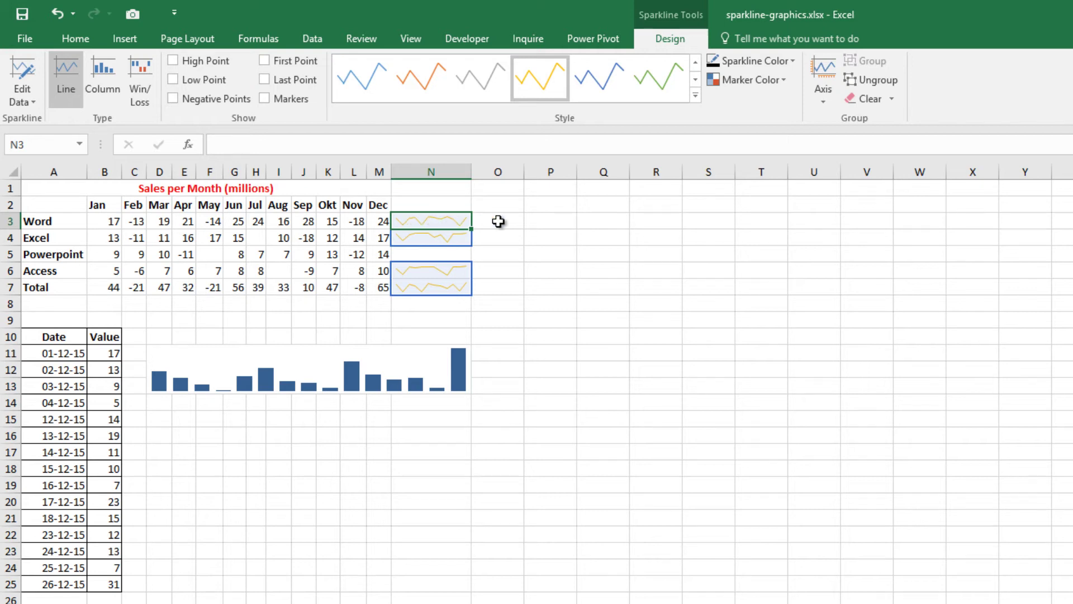
click(786, 80)
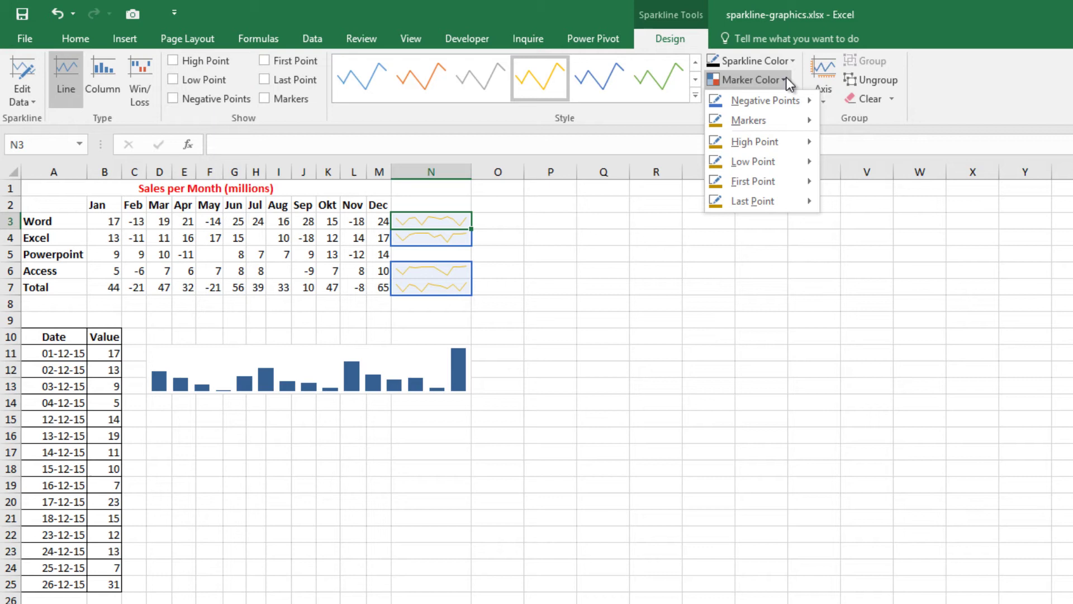
click(786, 80)
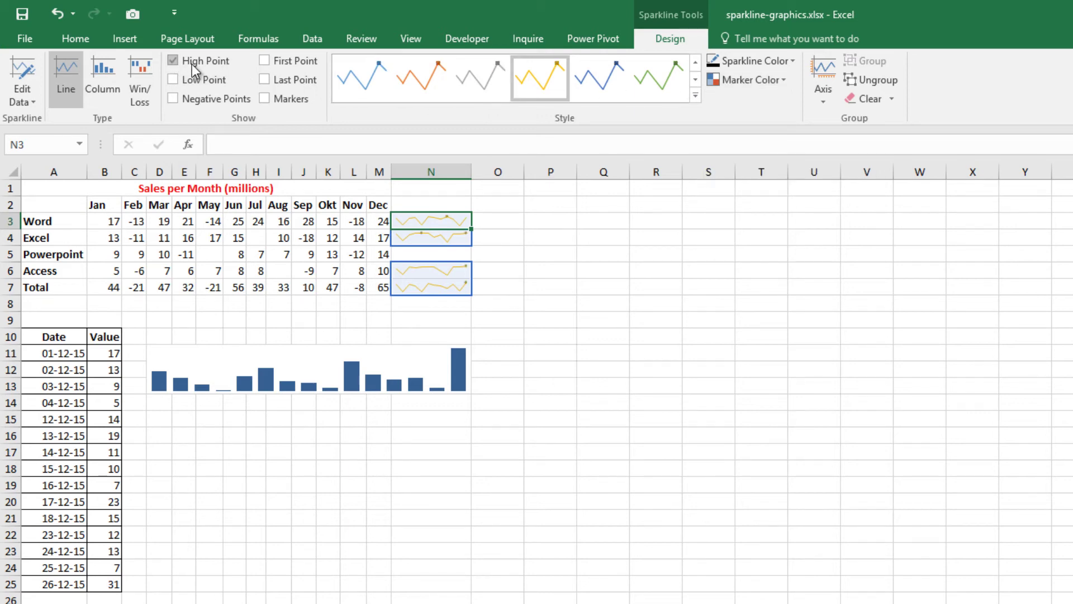
- Turn on Low Point, Negative Points, First Point and Markers for the column N sparklines
click(189, 79)
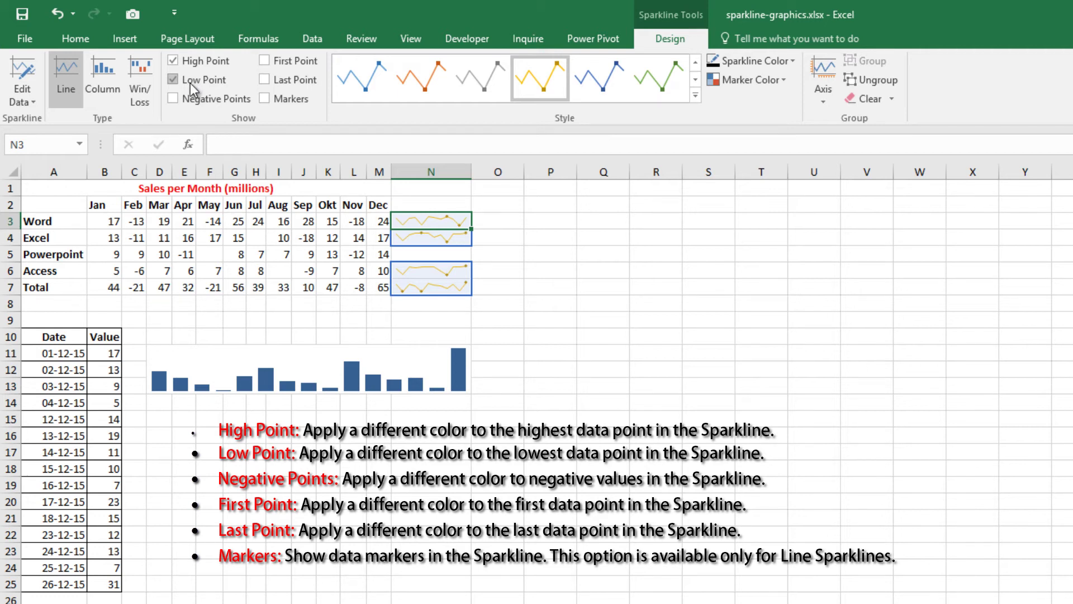
click(200, 96)
click(294, 61)
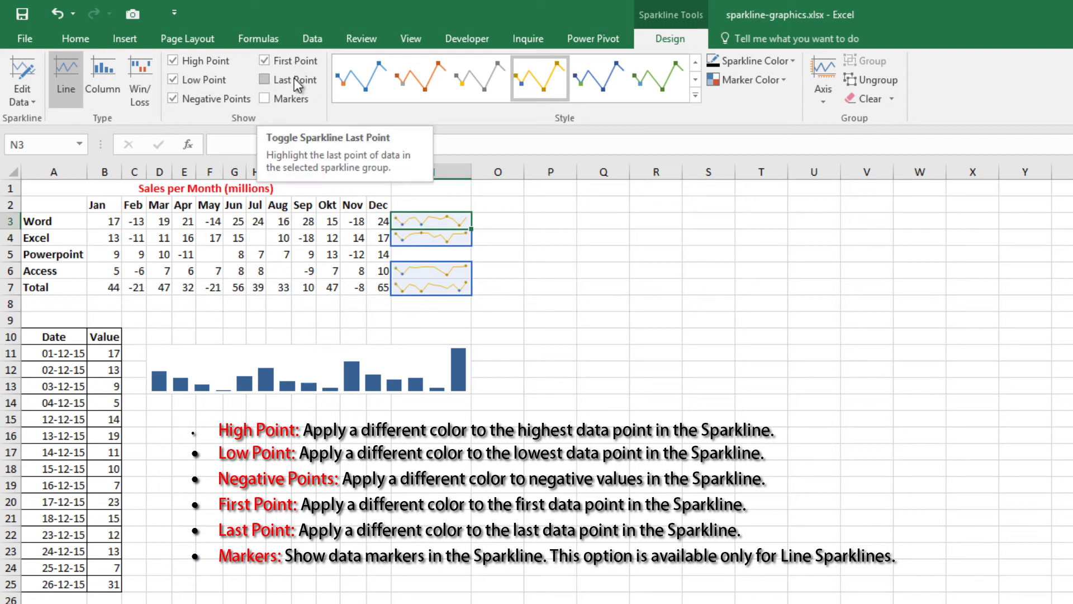
click(292, 99)
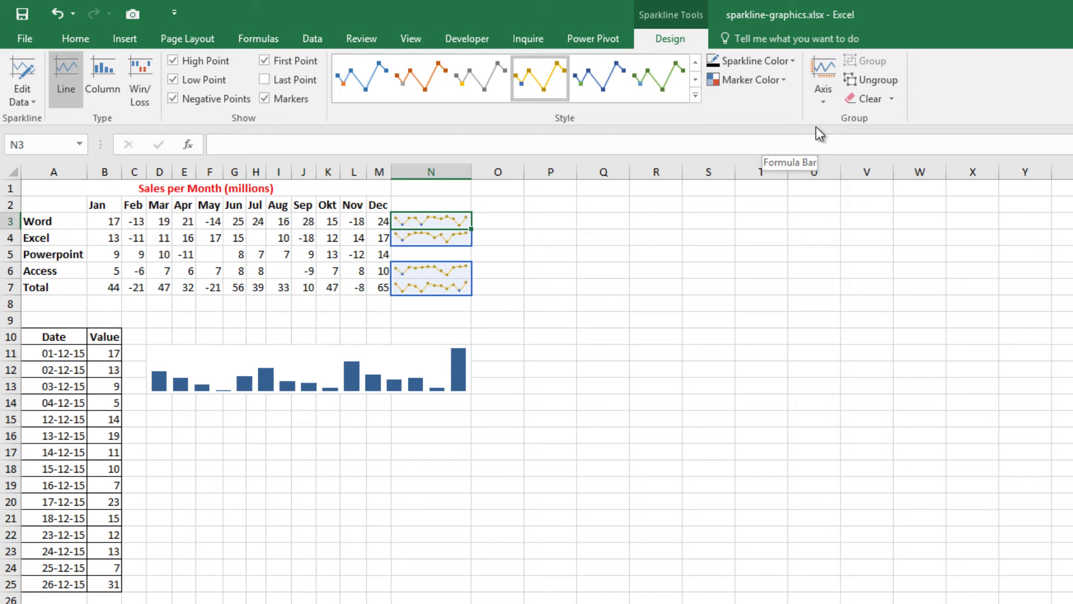
click(823, 102)
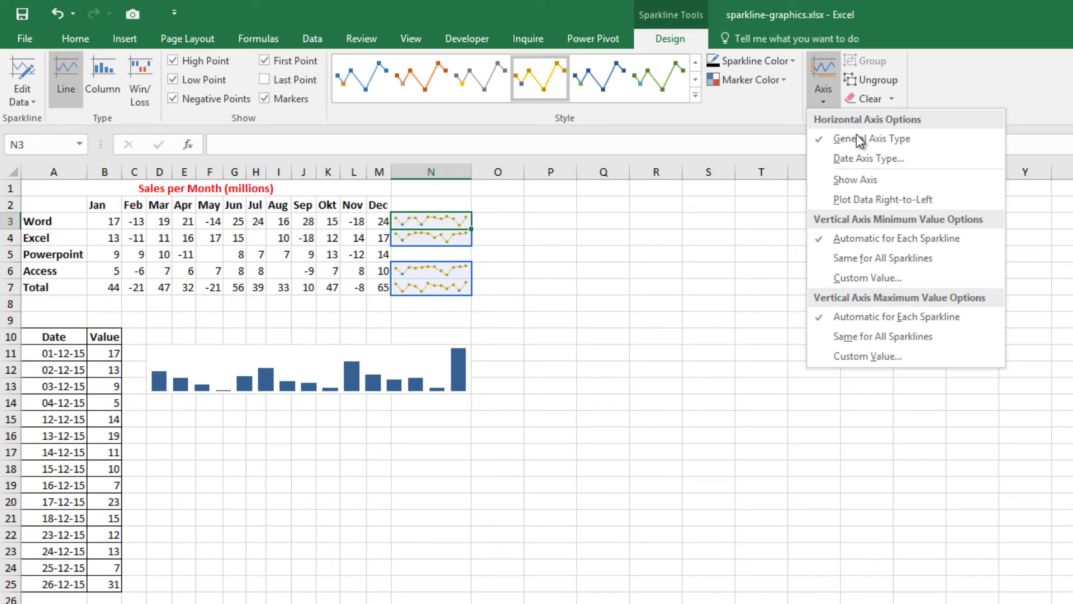
click(961, 279)
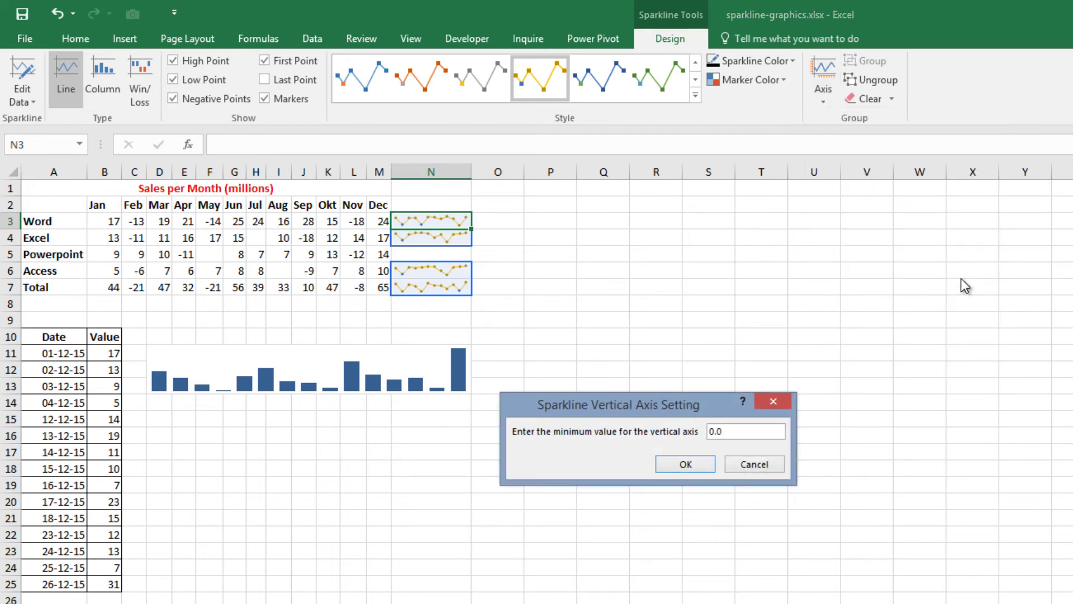
key(Right)
key(Right)
key(Right)
key(BackSpace)
text(5)
click(687, 463)
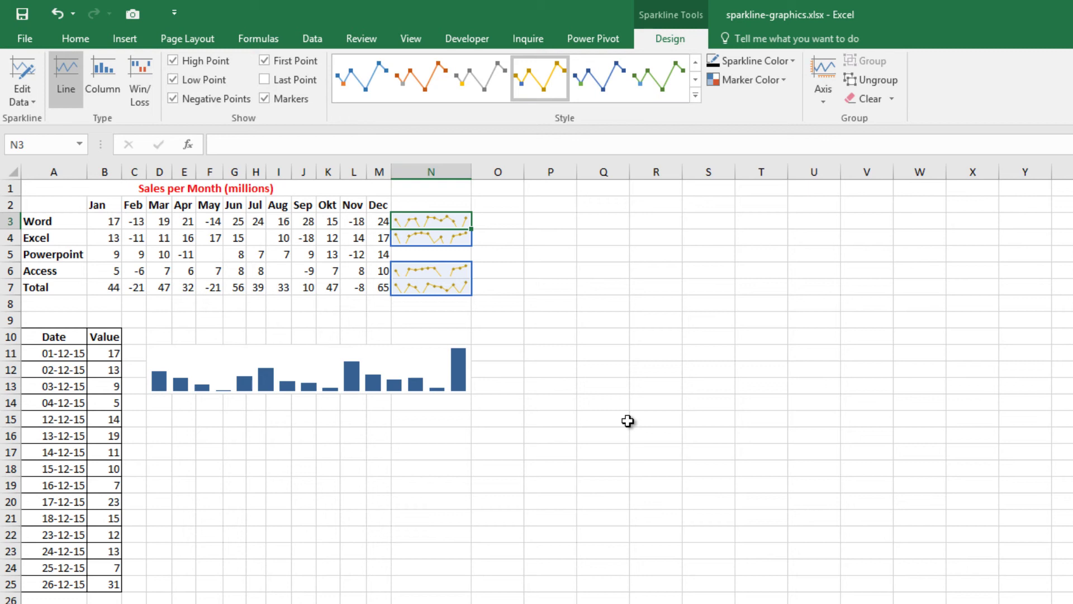
click(55, 14)
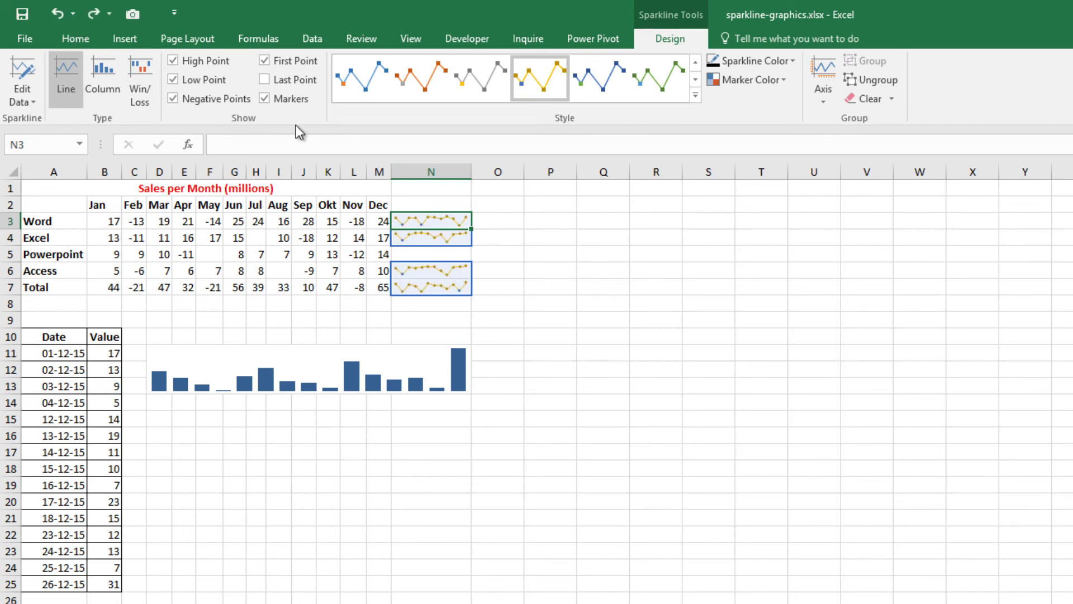
click(446, 190)
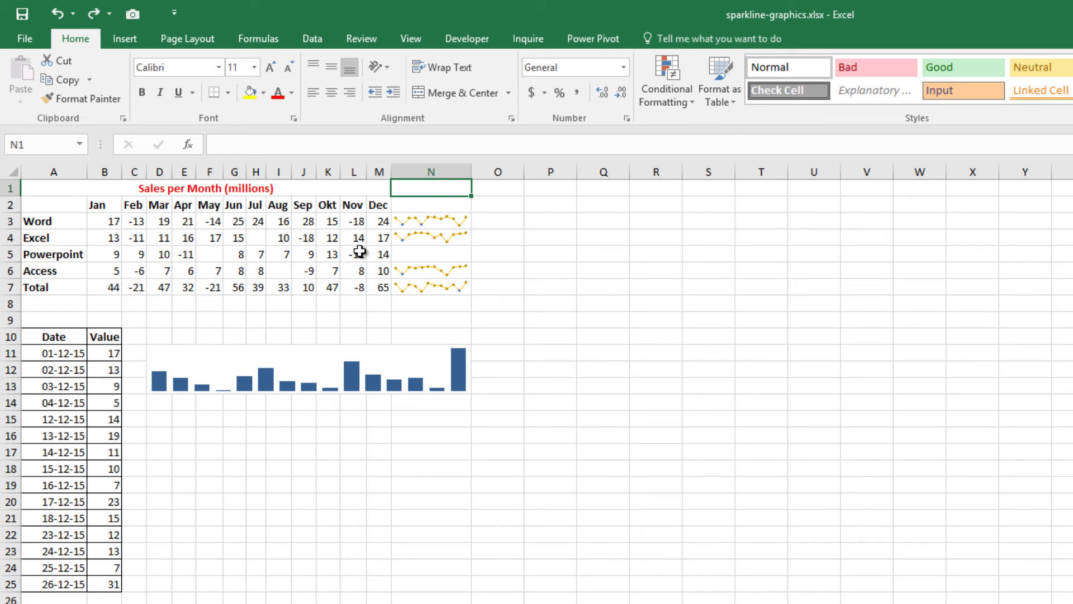
- Select the column sparkline in D11
click(184, 363)
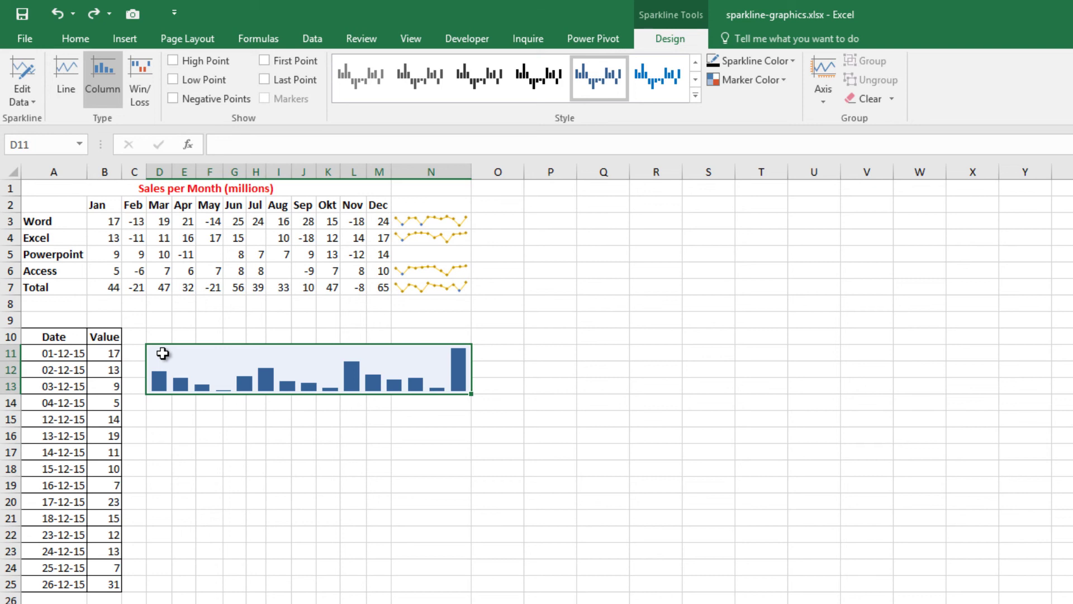
- Give the D11 sparkline a date axis using the dates in A11:A25
click(823, 100)
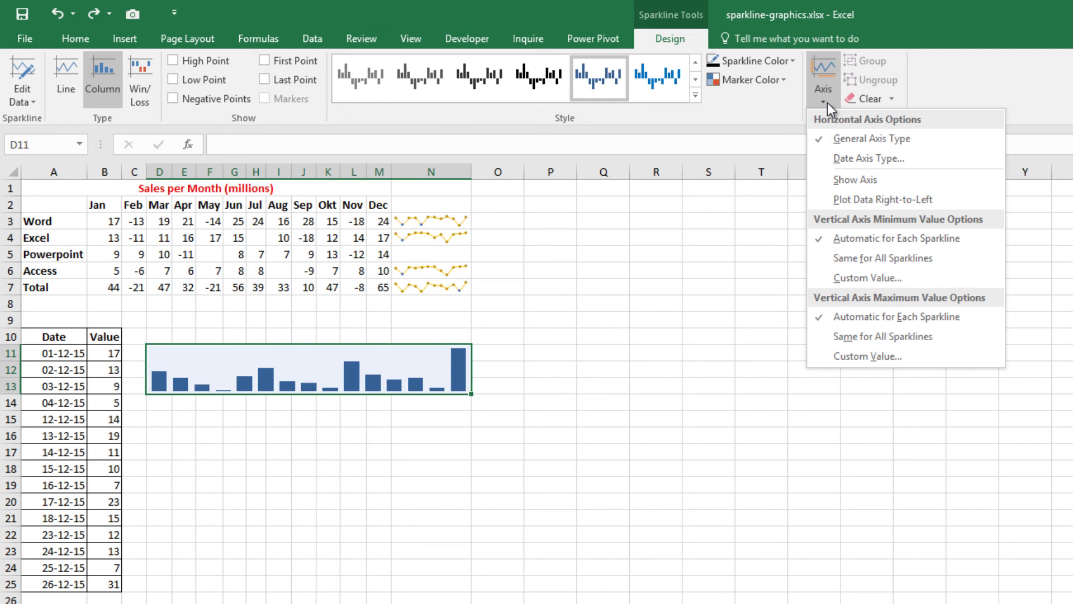
click(900, 158)
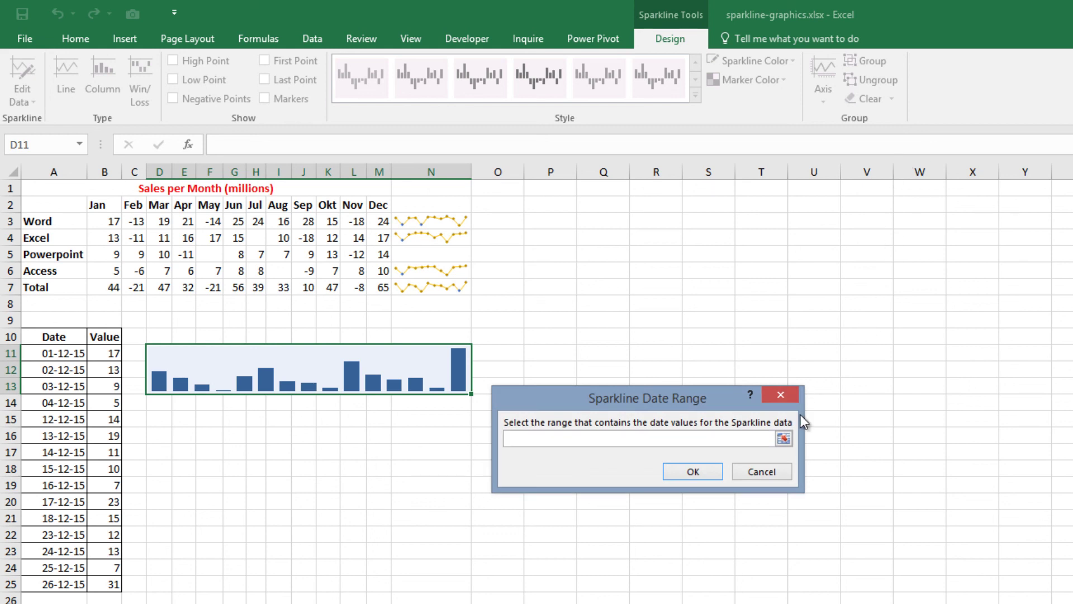
click(783, 438)
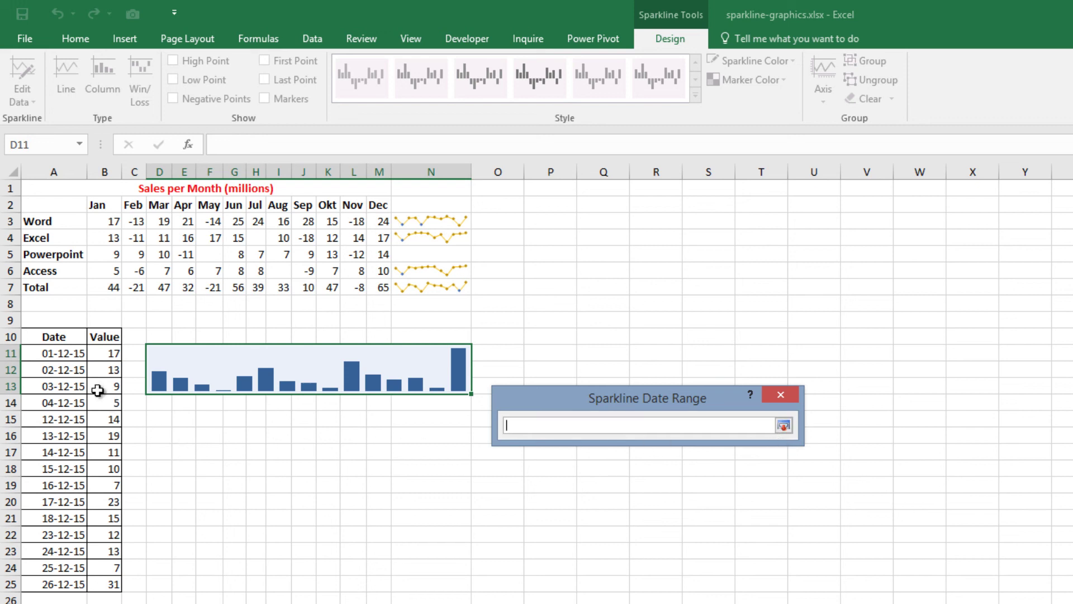
drag(52, 352, 49, 585)
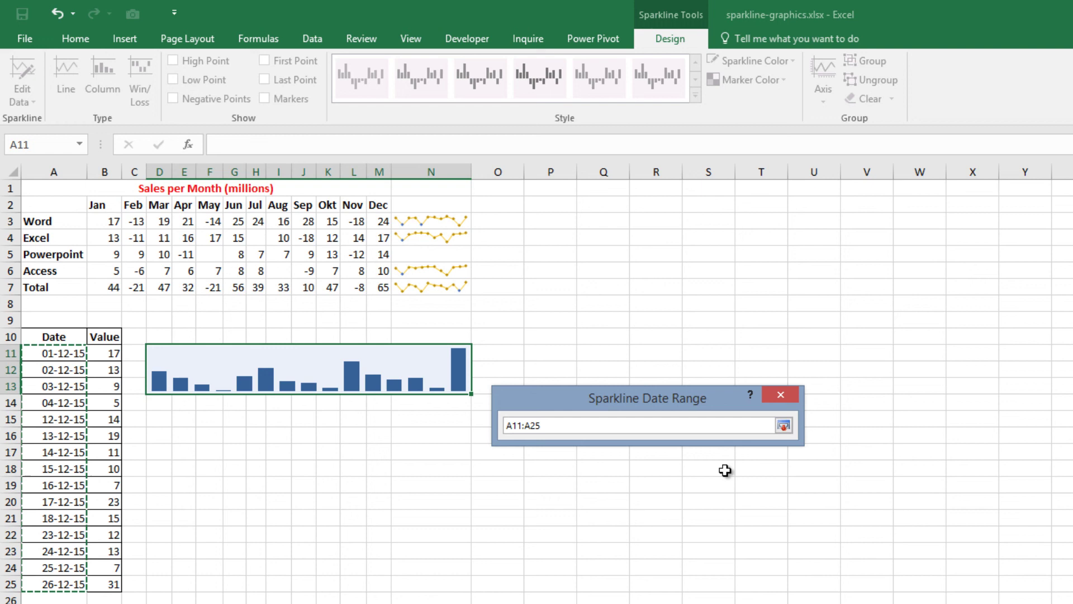
click(783, 425)
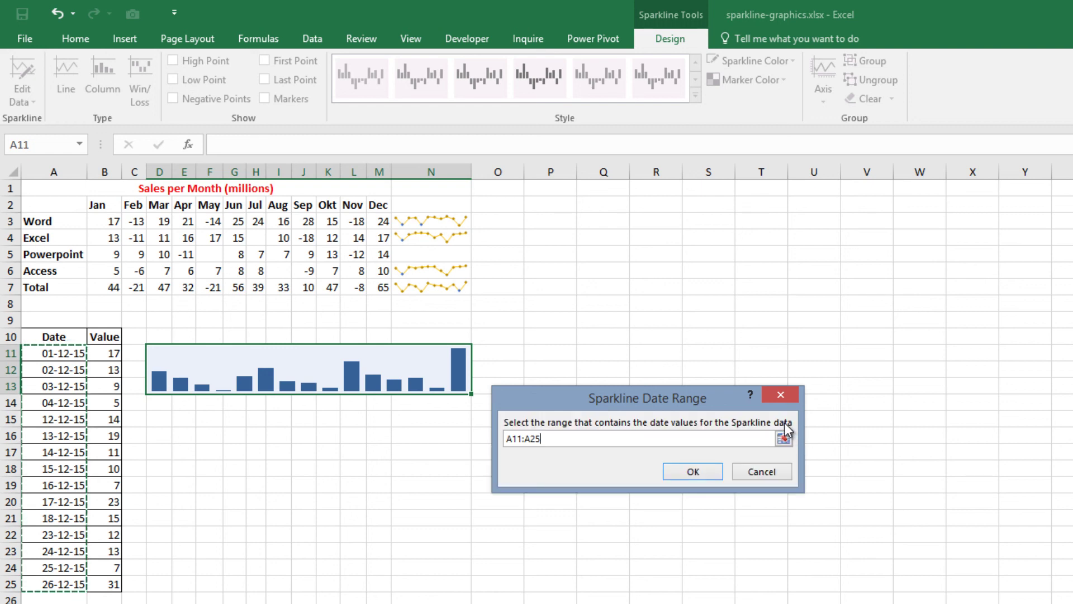
click(694, 472)
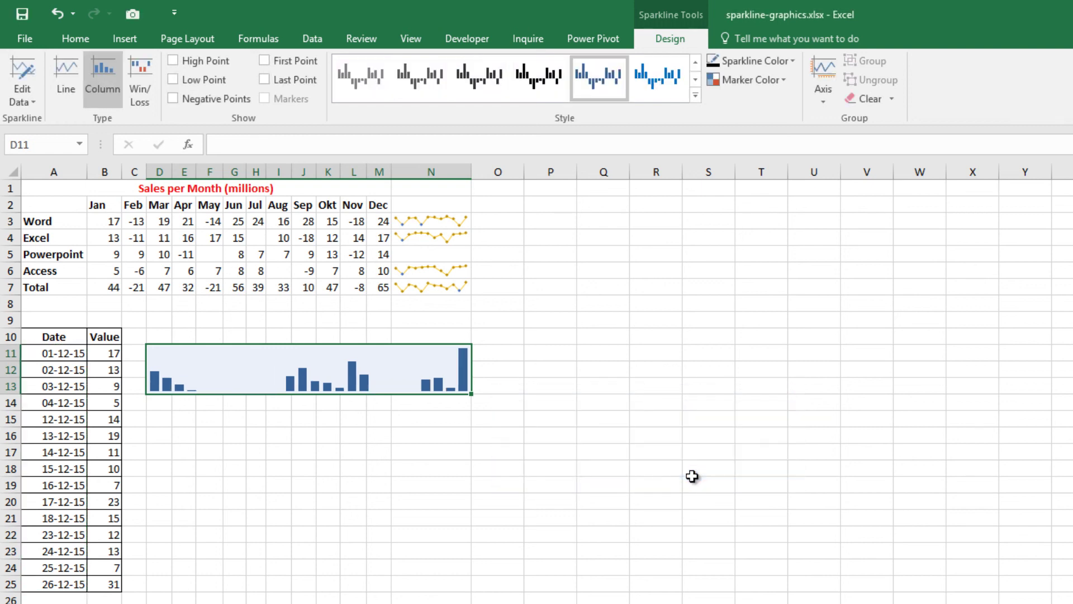
click(692, 476)
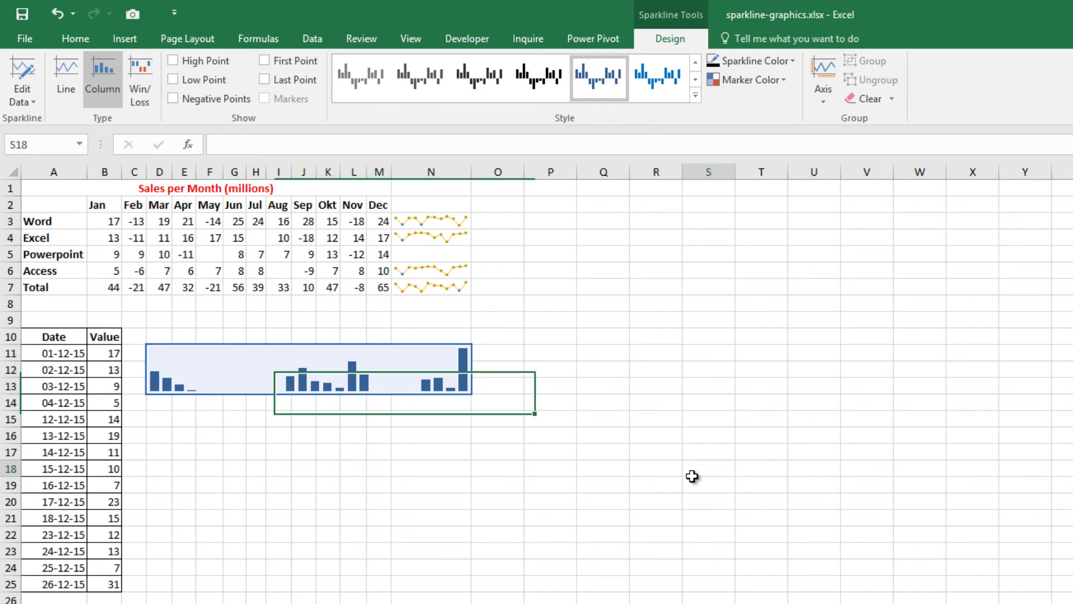